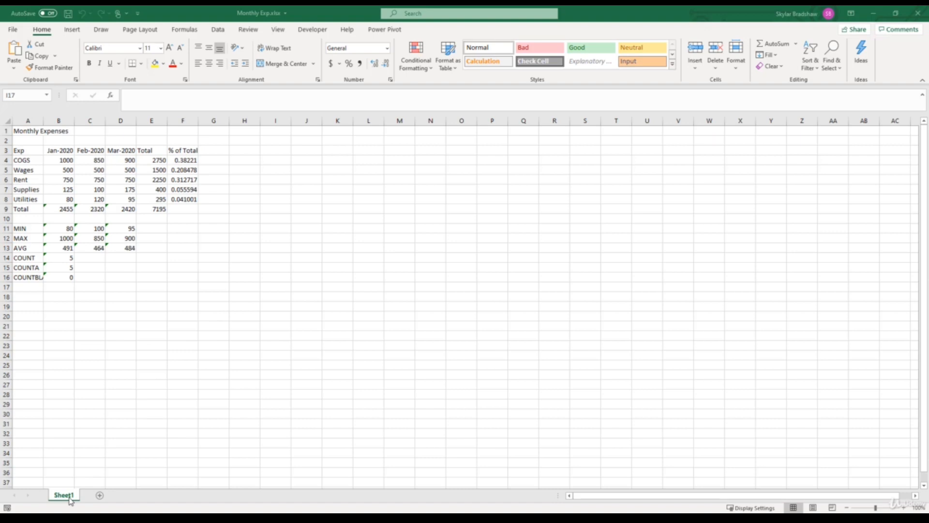
Rename the Sheet1 worksheet to Report.
{"action": "double_click", "coordinate": [70, 500]}
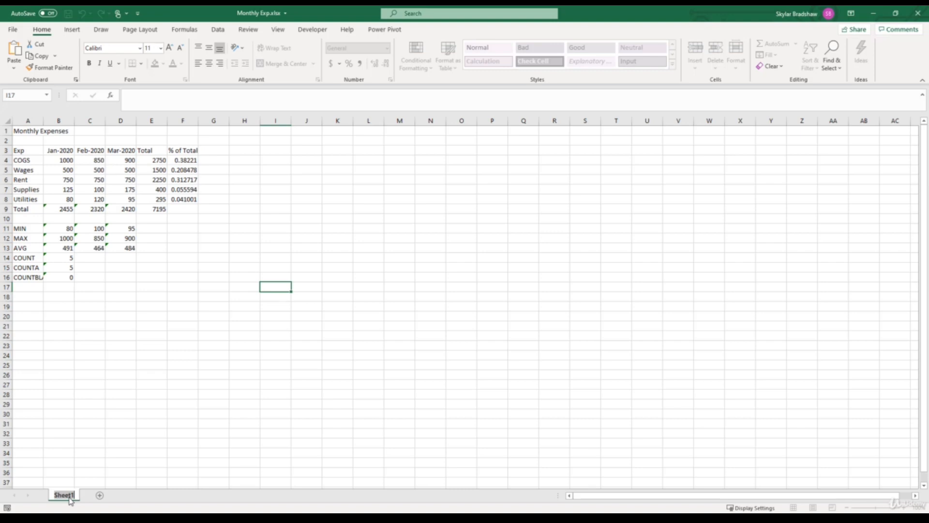
{"action": "type", "text": "Report"}
{"action": "key", "text": "Return"}
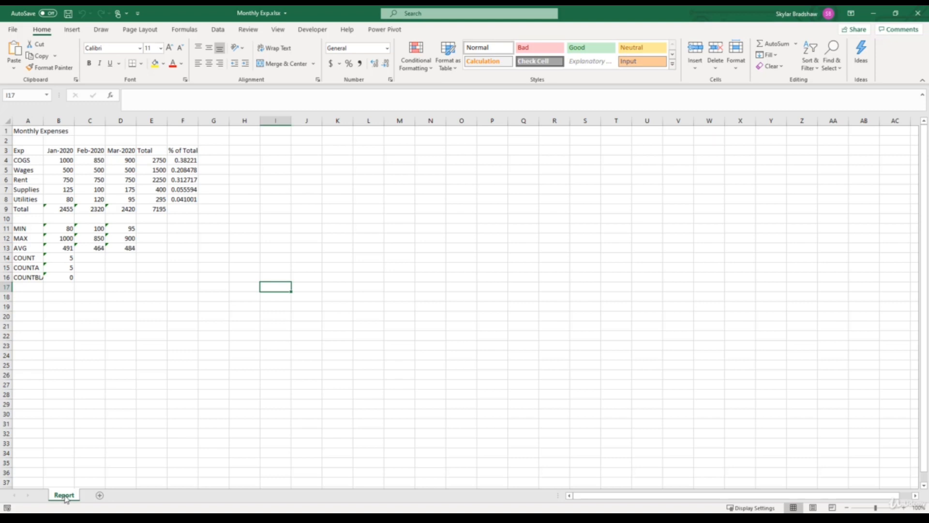
{"action": "right_click", "coordinate": [66, 499]}
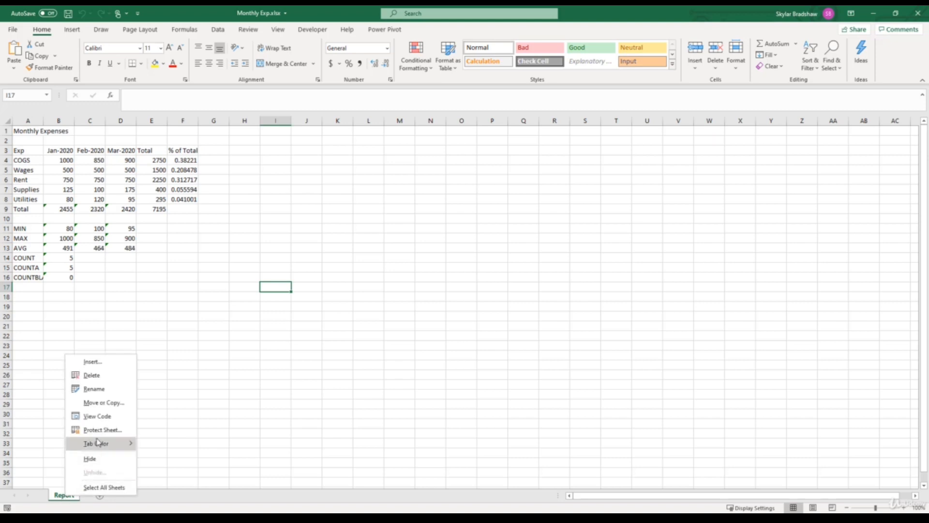
{"action": "left_click", "coordinate": [102, 390]}
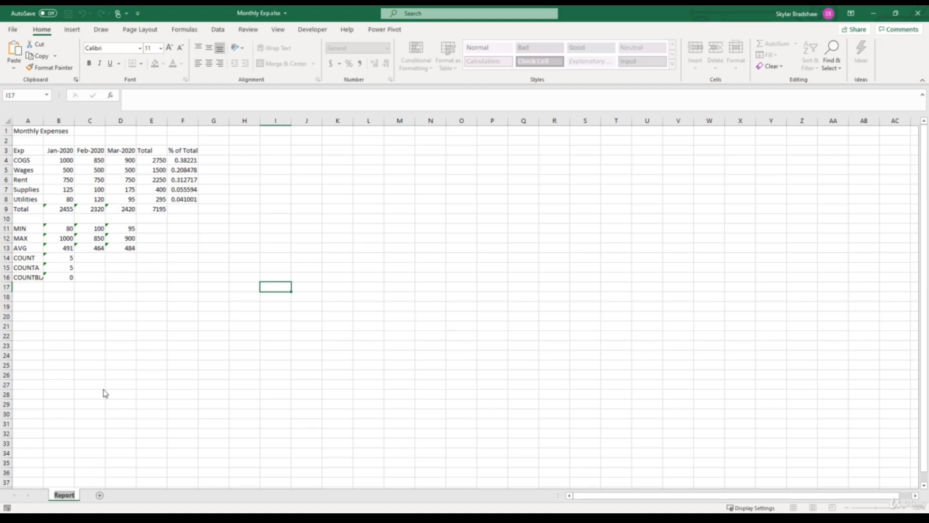
{"action": "key", "text": "Return"}
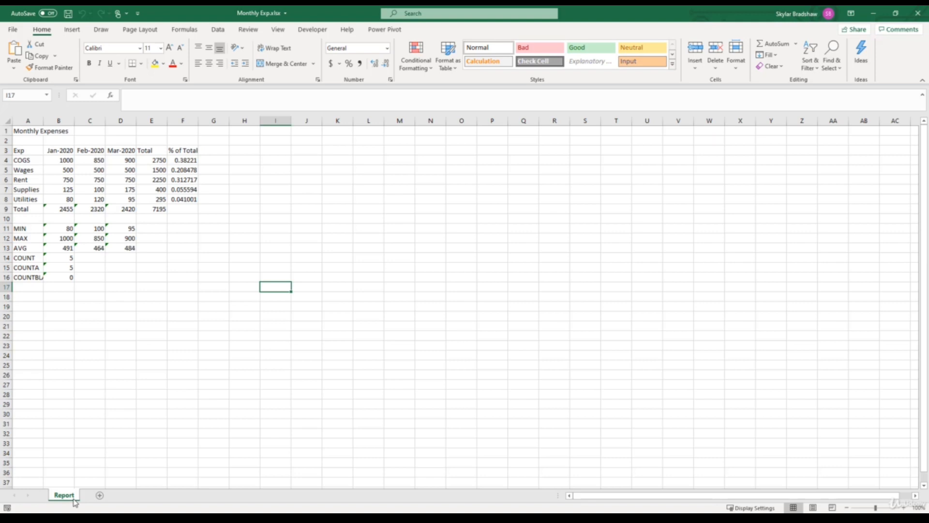
Add two new blank worksheets after the Report sheet.
{"action": "left_click", "coordinate": [99, 495]}
{"action": "left_click", "coordinate": [130, 495]}
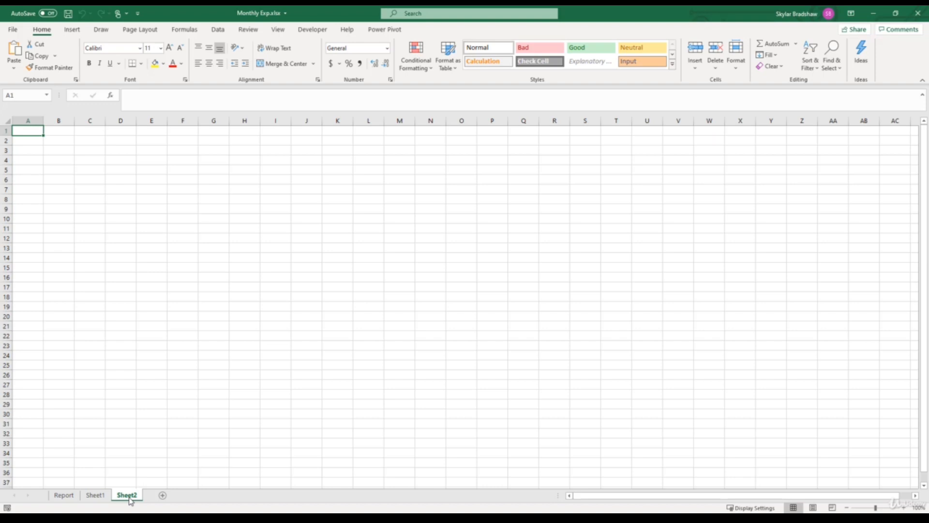
Delete the Sheet2 worksheet and add another new blank worksheet after Sheet1.
{"action": "right_click", "coordinate": [130, 500]}
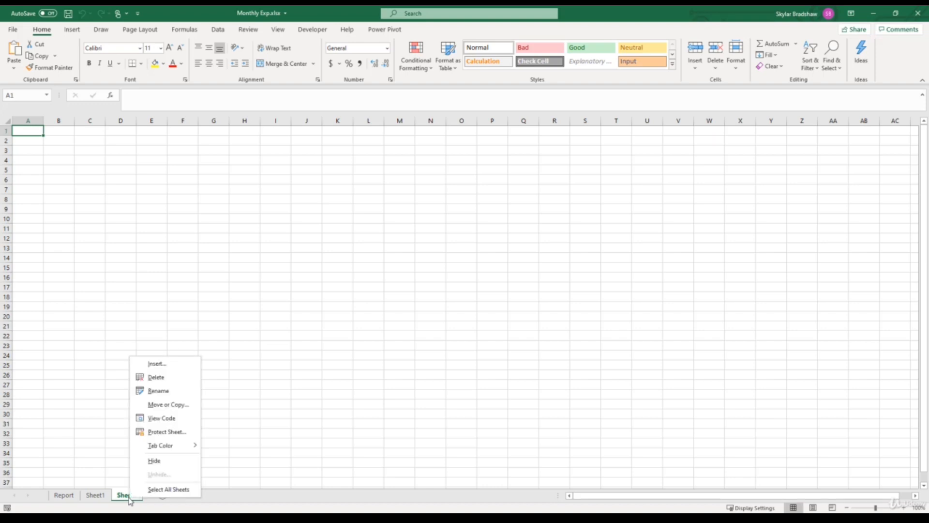
{"action": "left_click", "coordinate": [156, 377]}
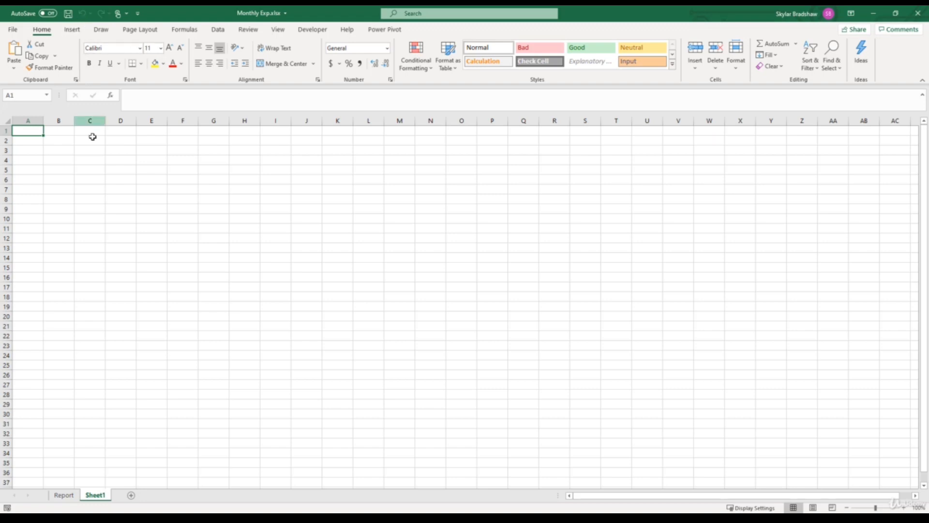
{"action": "left_click", "coordinate": [131, 495]}
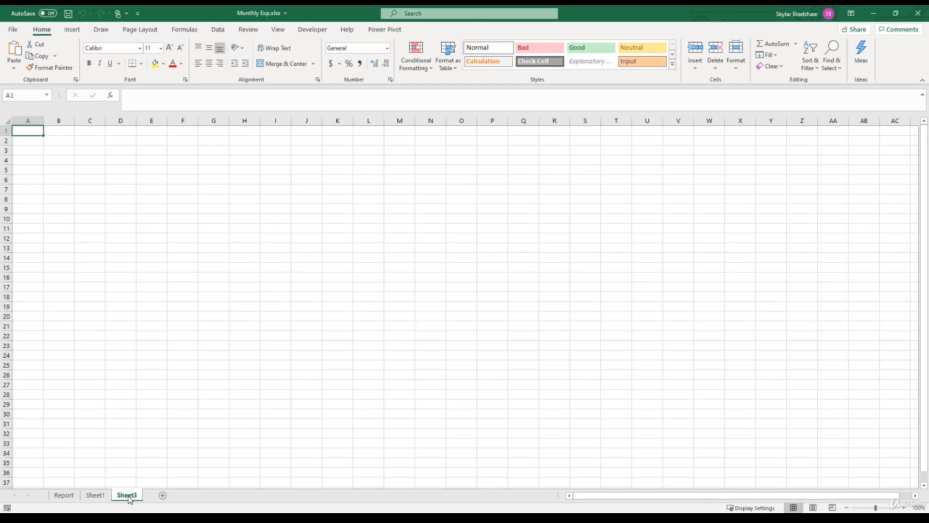
Move the Report sheet so that it sits between Sheet1 and Sheet3.
{"action": "left_click", "coordinate": [67, 497]}
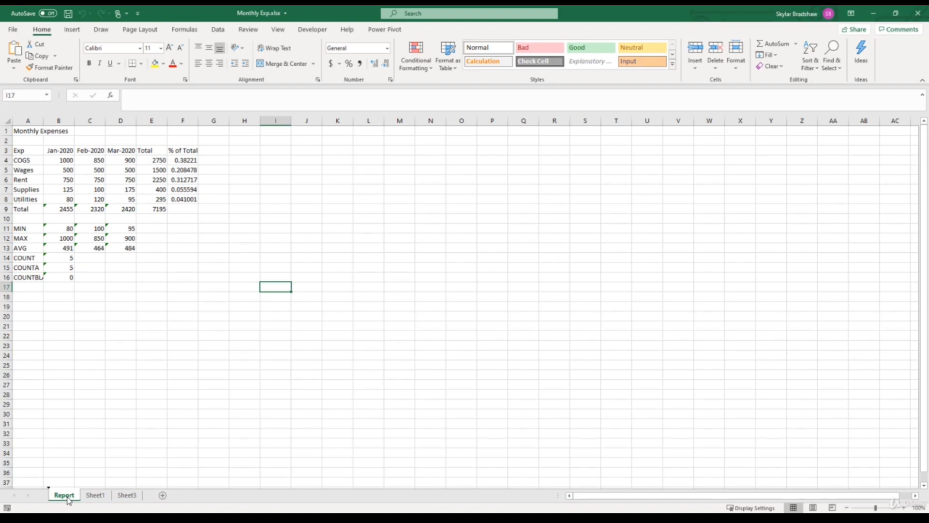
{"action": "mouse_move", "coordinate": [68, 499]}
{"action": "left_mouse_down"}
{"action": "mouse_move", "coordinate": [147, 502]}
{"action": "mouse_move", "coordinate": [114, 501]}
{"action": "left_mouse_up"}
{"action": "left_click_drag", "start_coordinate": [113, 500], "coordinate": [113, 501]}
Move the Report sheet back to the first position, in front of Sheet1.
{"action": "left_click", "coordinate": [74, 500]}
{"action": "left_click", "coordinate": [95, 500]}
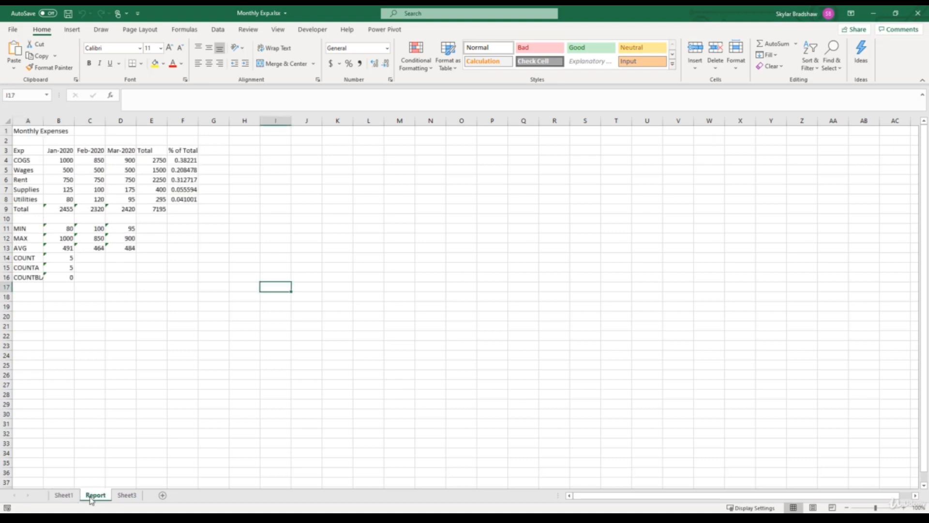
{"action": "left_click", "coordinate": [120, 499]}
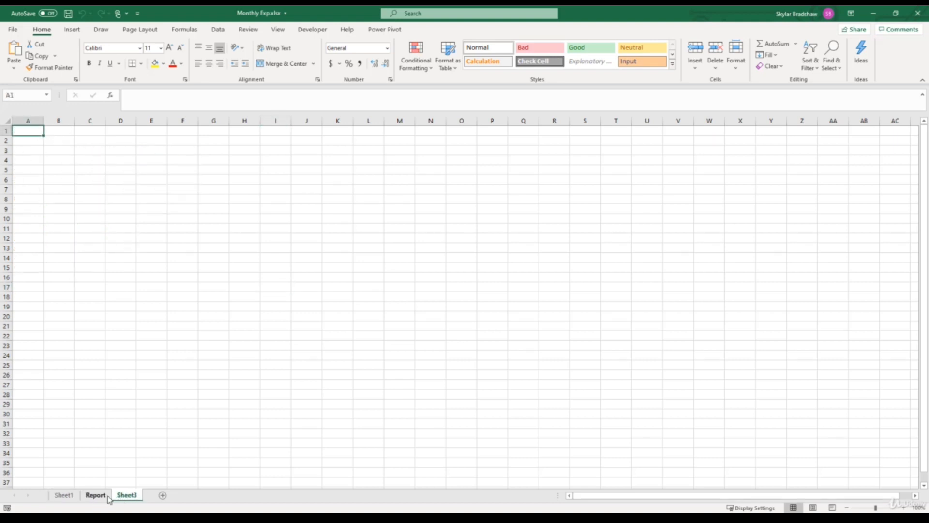
{"action": "left_click", "coordinate": [96, 499]}
{"action": "left_click_drag", "start_coordinate": [68, 499], "coordinate": [65, 499]}
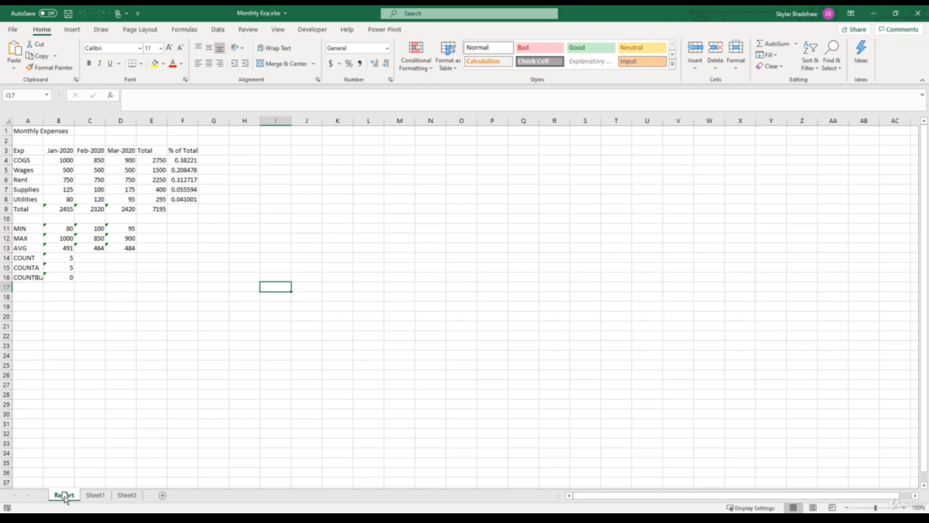
Create a copy of the Report sheet in the same workbook, placed before Report.
{"action": "right_click", "coordinate": [67, 499]}
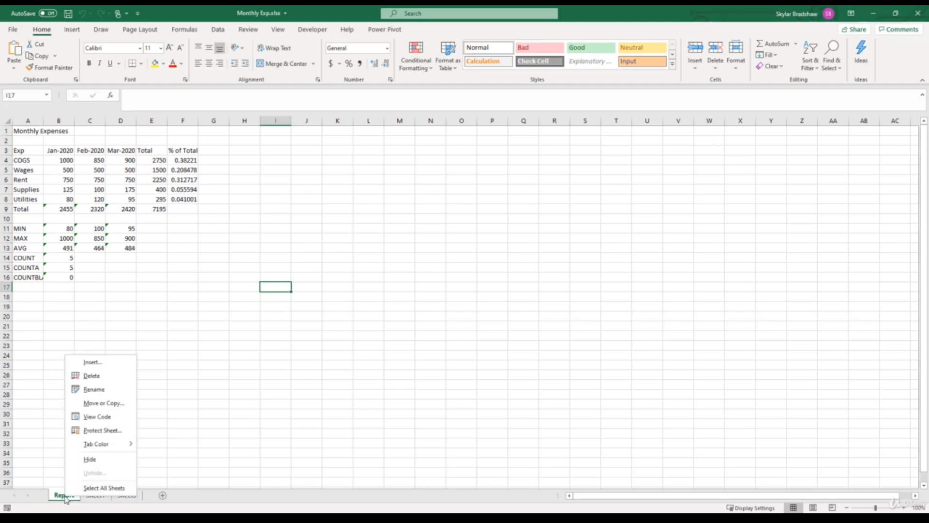
{"action": "left_click", "coordinate": [104, 403]}
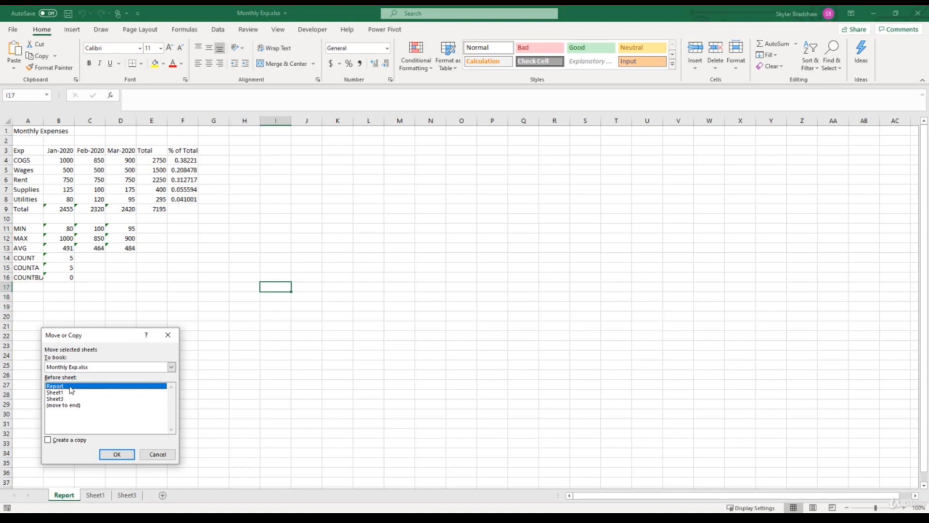
{"action": "left_click", "coordinate": [48, 440]}
{"action": "left_click", "coordinate": [107, 457]}
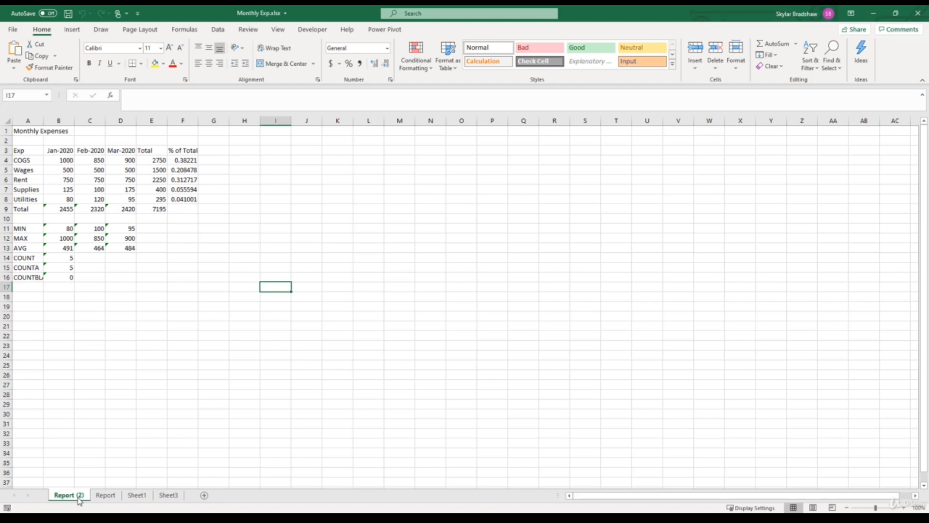
Duplicate the Report (2) sheet to the end of the workbook, after Sheet3.
{"action": "left_click_drag", "start_coordinate": [80, 499], "coordinate": [188, 500]}
{"action": "left_click_drag", "start_coordinate": [188, 498], "coordinate": [187, 499]}
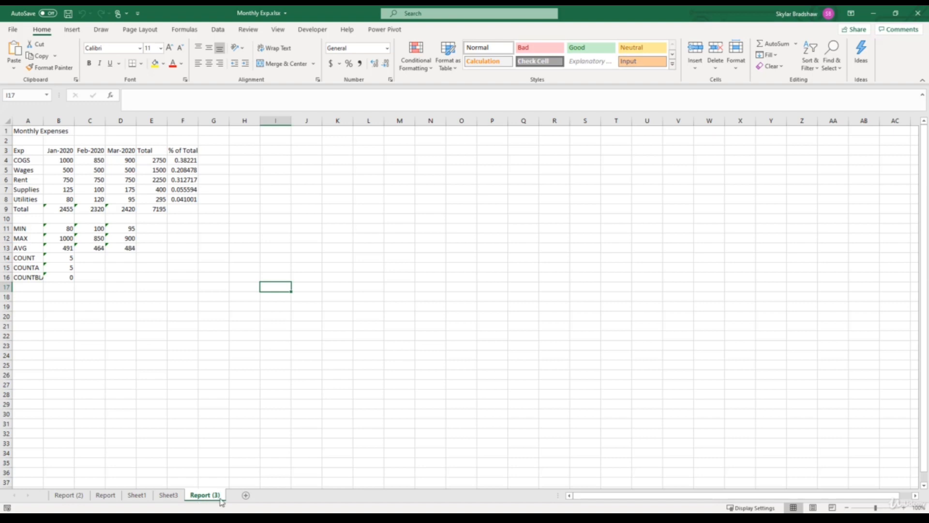
Open a new blank workbook and switch back to the Monthly Exp.xlsx workbook.
{"action": "right_click", "coordinate": [321, 519]}
{"action": "left_click", "coordinate": [292, 478]}
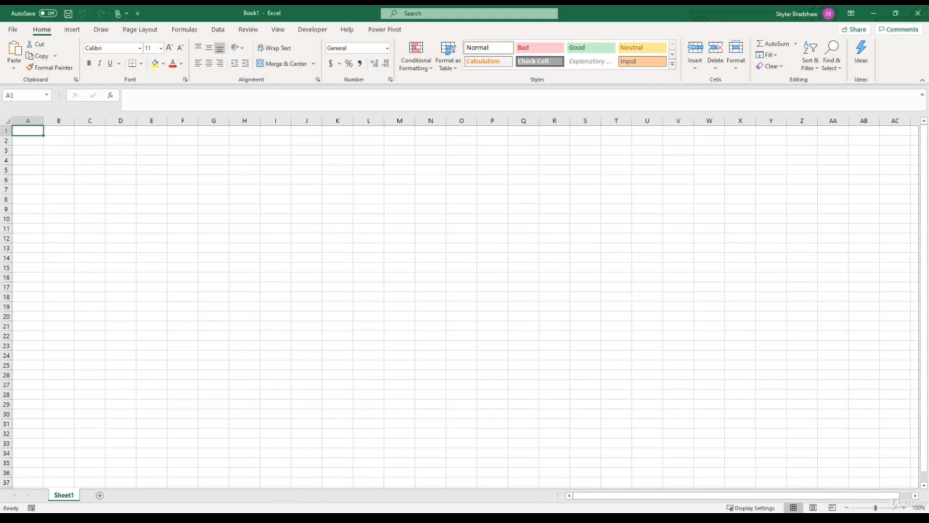
{"action": "left_click", "coordinate": [321, 519]}
{"action": "left_click", "coordinate": [287, 494]}
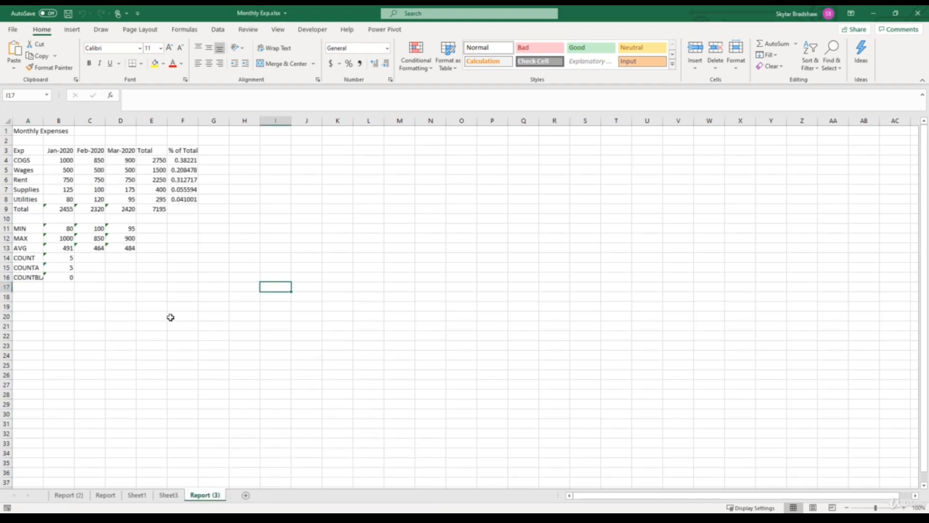
Move the Report (3) sheet out of Monthly Exp.xlsx to the end of the Book1 workbook, without creating a copy.
{"action": "right_click", "coordinate": [208, 500]}
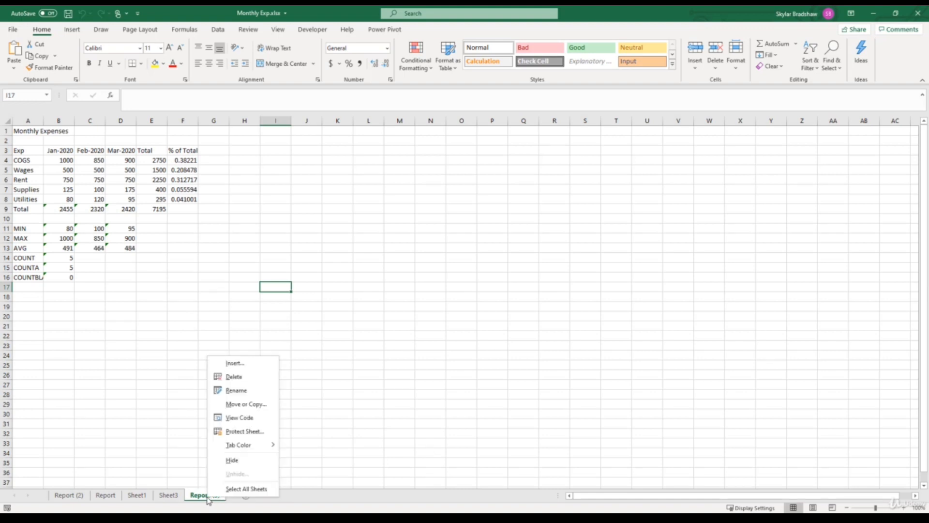
{"action": "left_click", "coordinate": [241, 406]}
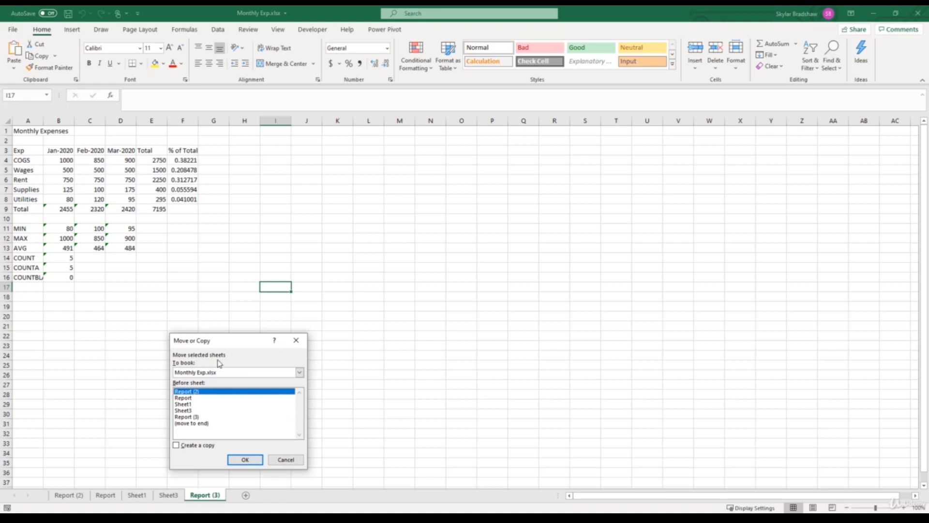
{"action": "left_click", "coordinate": [197, 417]}
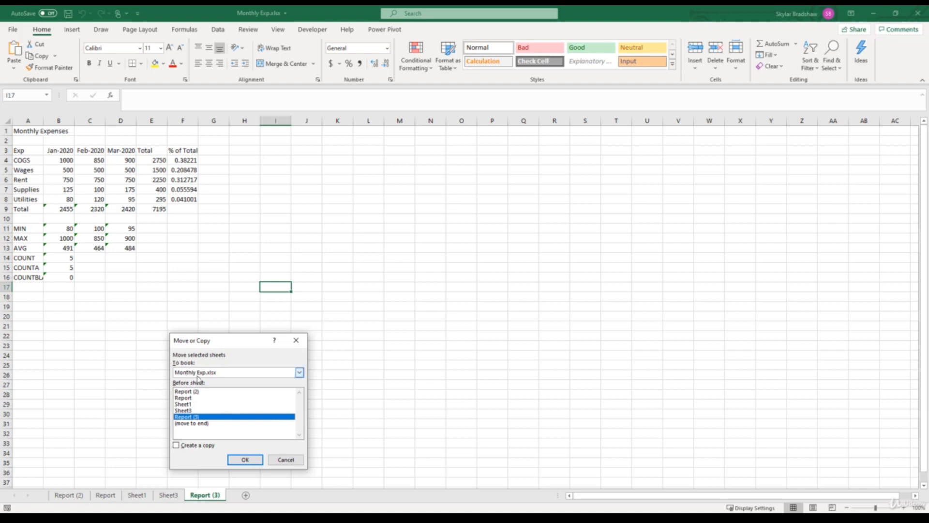
{"action": "left_click", "coordinate": [300, 374]}
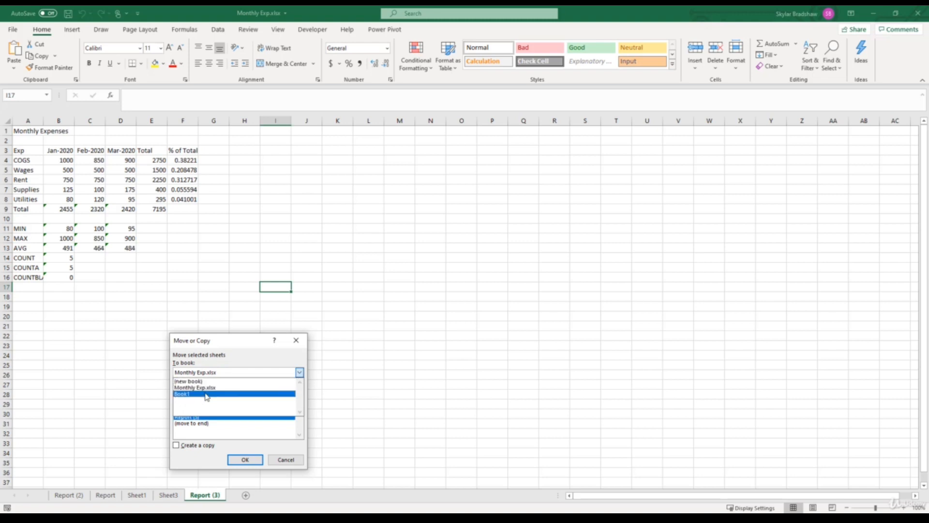
{"action": "left_click", "coordinate": [206, 393]}
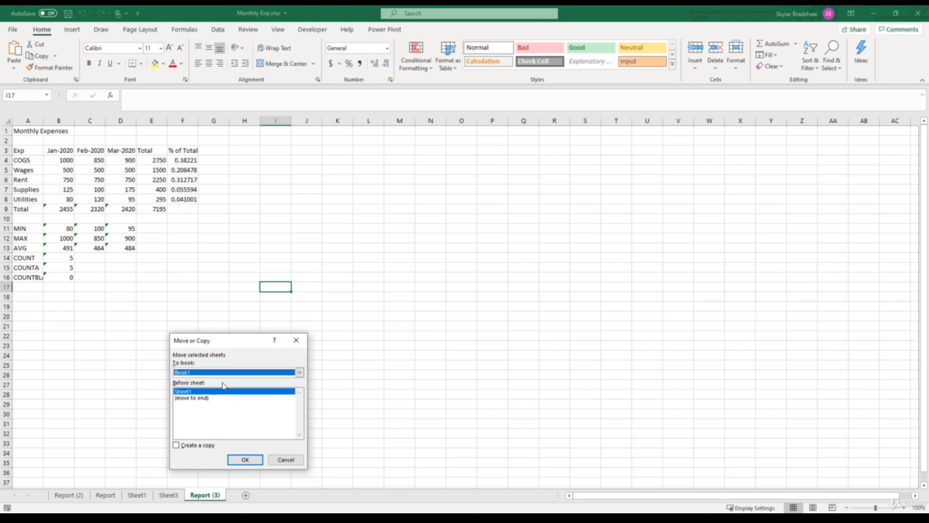
{"action": "left_click", "coordinate": [200, 398]}
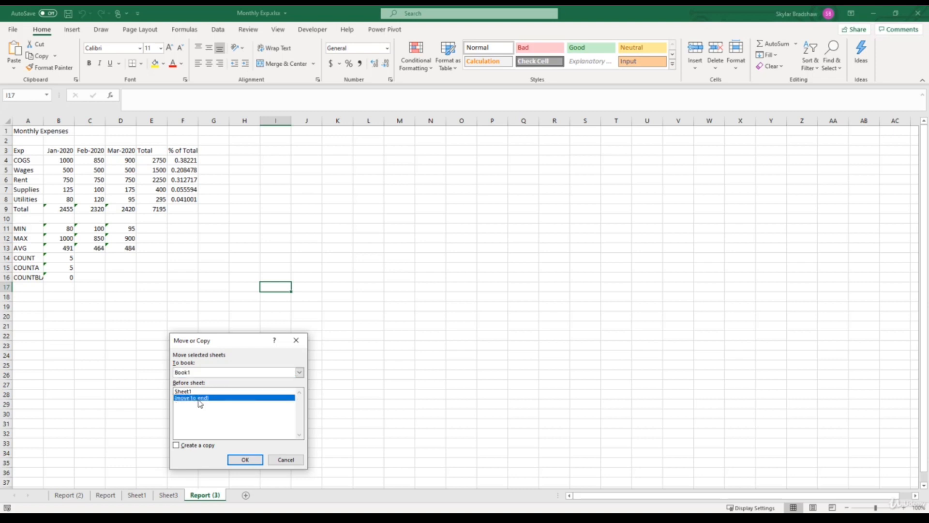
{"action": "left_click", "coordinate": [244, 459]}
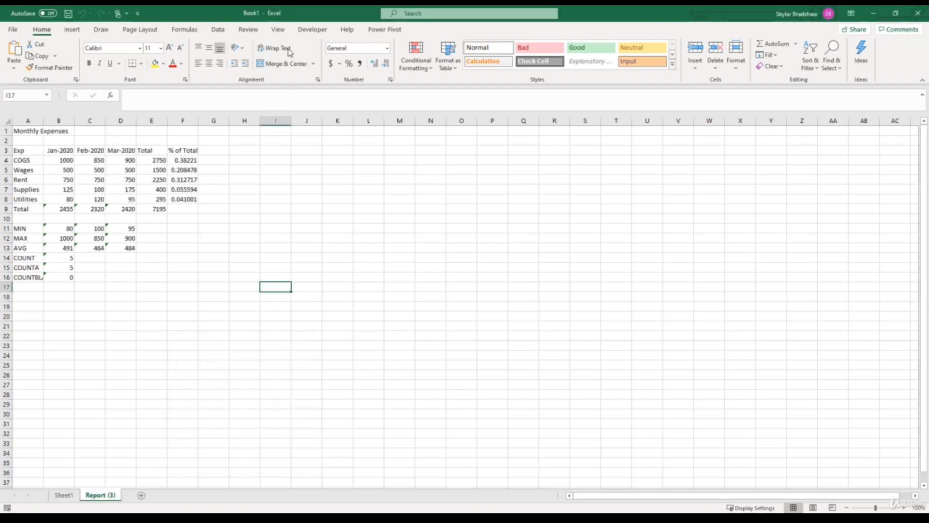
View the Sheet1 and Report (3) sheets in Book1 and return to Monthly Exp.xlsx.
{"action": "left_click", "coordinate": [66, 496]}
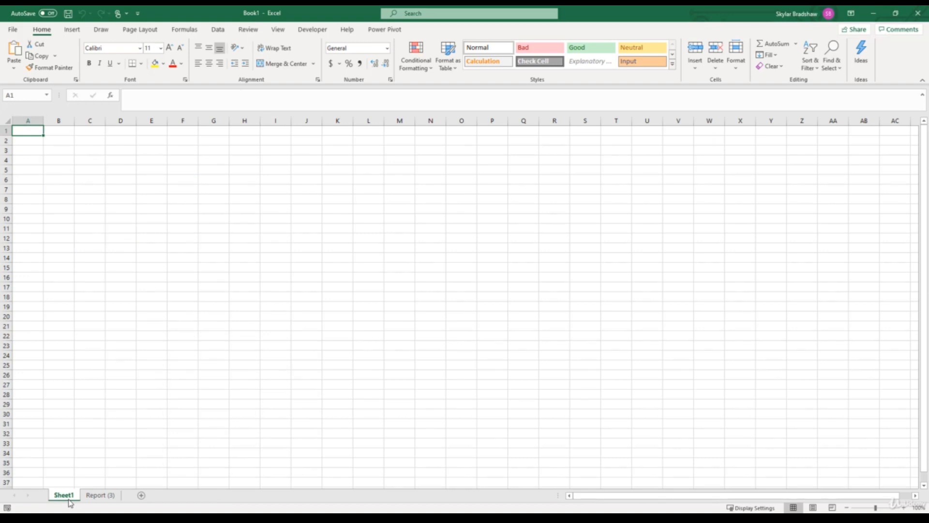
{"action": "left_click", "coordinate": [99, 495]}
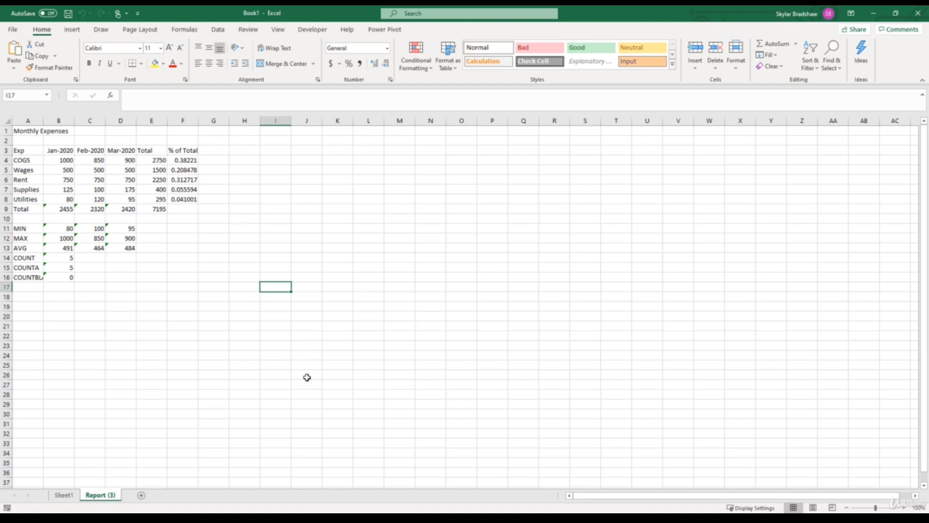
{"action": "left_click", "coordinate": [311, 512]}
{"action": "left_click", "coordinate": [280, 493]}
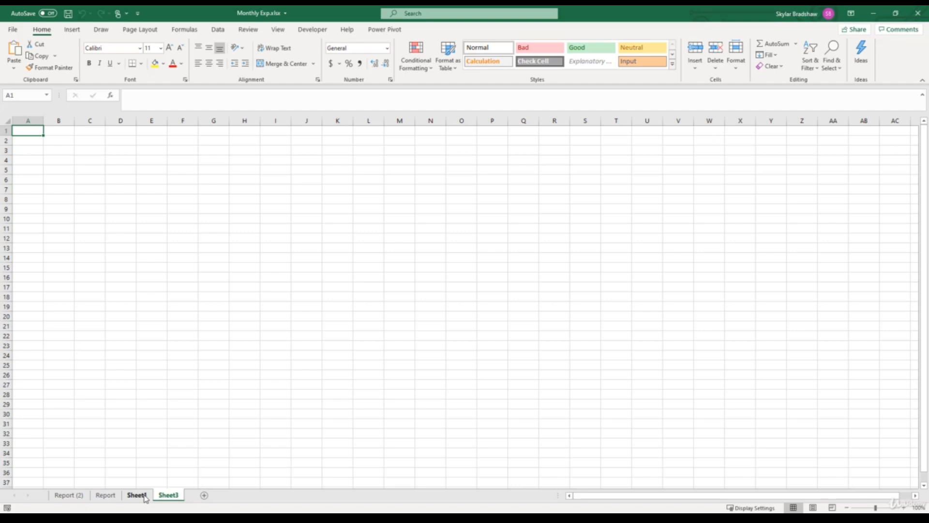
Copy the Report (2) sheet to the end of the Book1 workbook, keeping the original, and return to Monthly Exp.xlsx.
{"action": "left_click", "coordinate": [72, 499]}
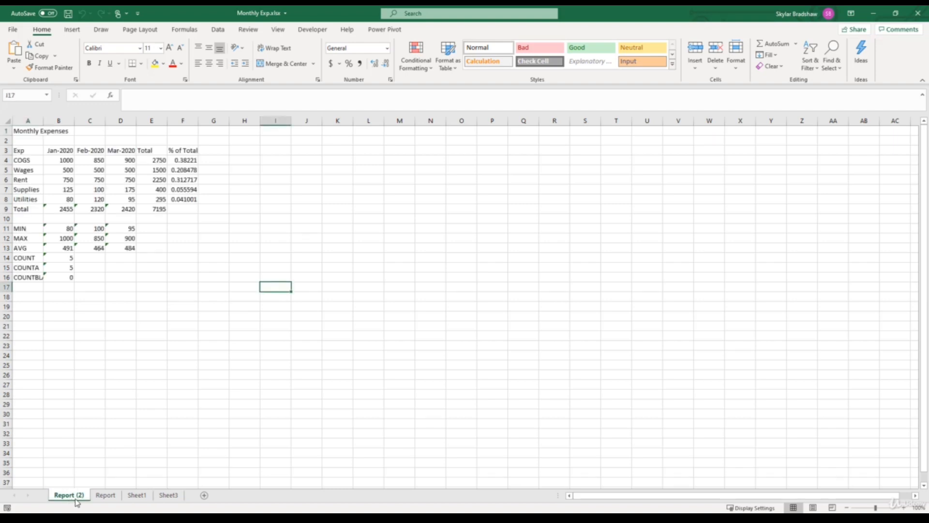
{"action": "right_click", "coordinate": [76, 501]}
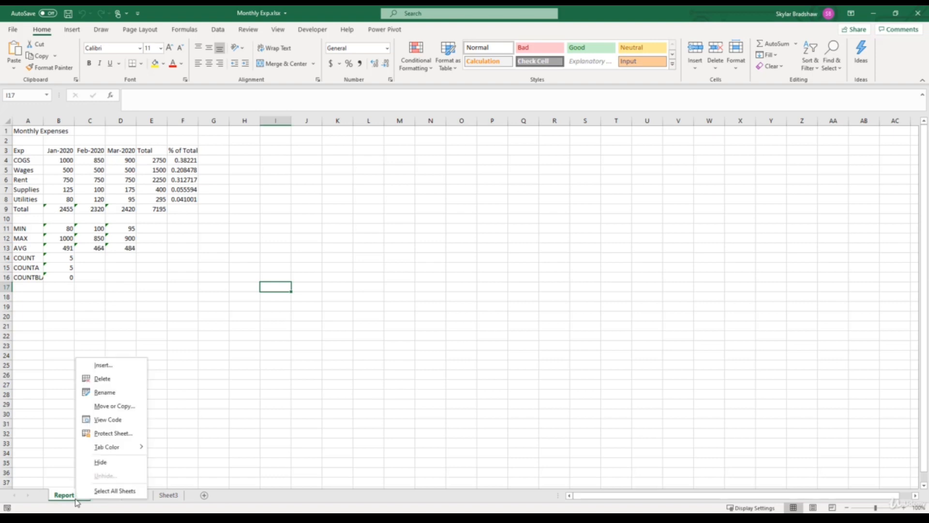
{"action": "left_click", "coordinate": [114, 405]}
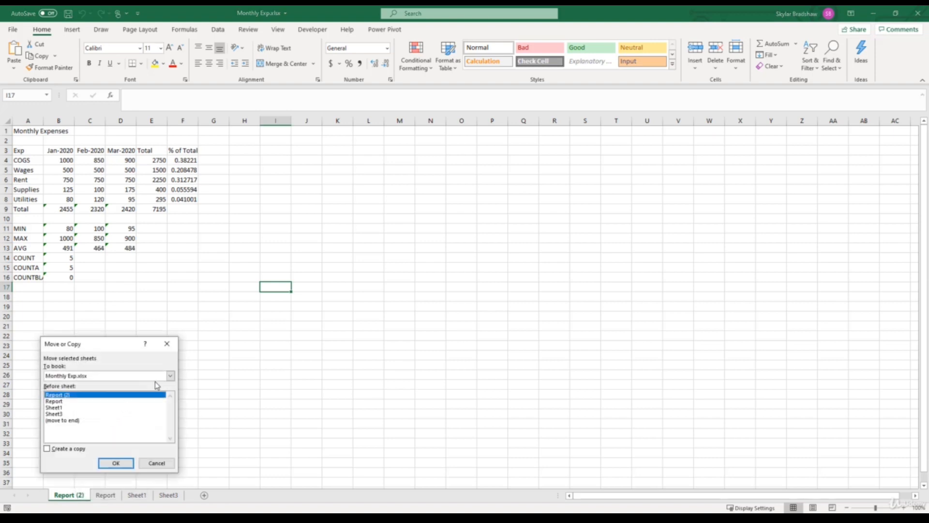
{"action": "left_click", "coordinate": [171, 379]}
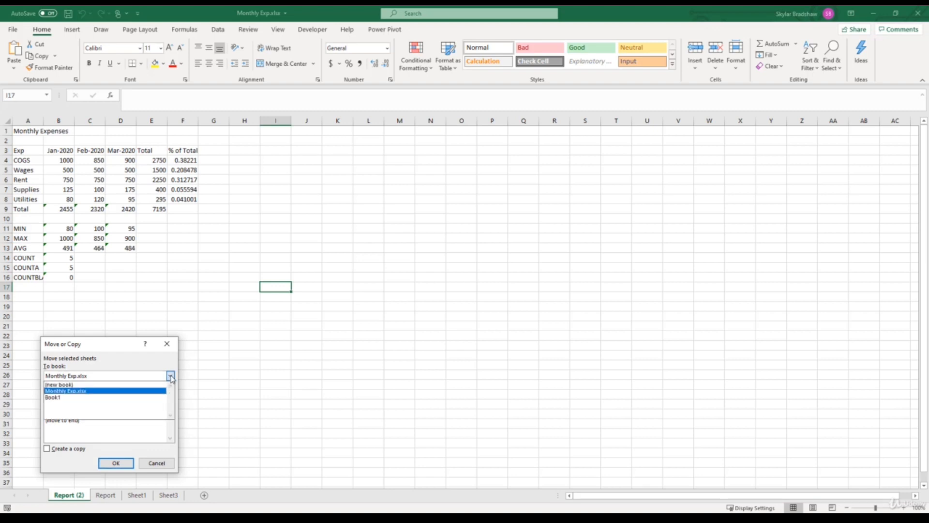
{"action": "left_click", "coordinate": [130, 399]}
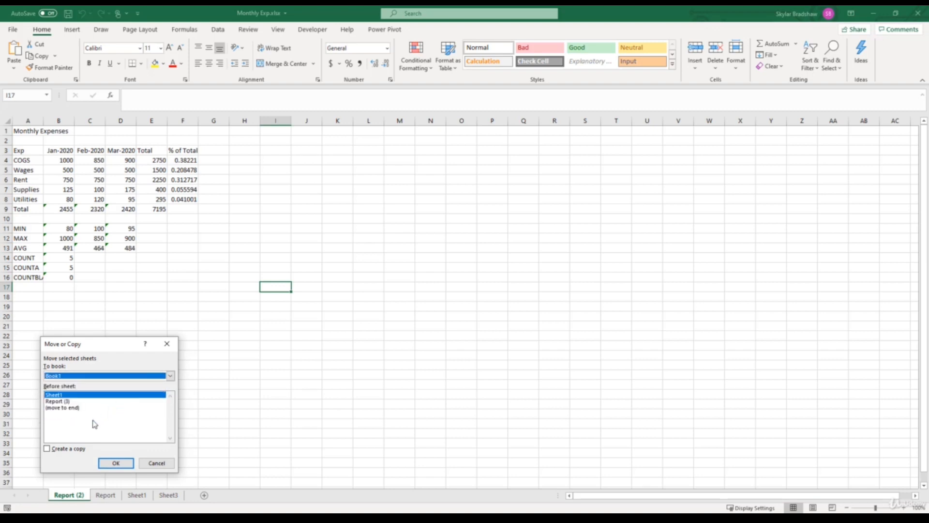
{"action": "left_click", "coordinate": [48, 448]}
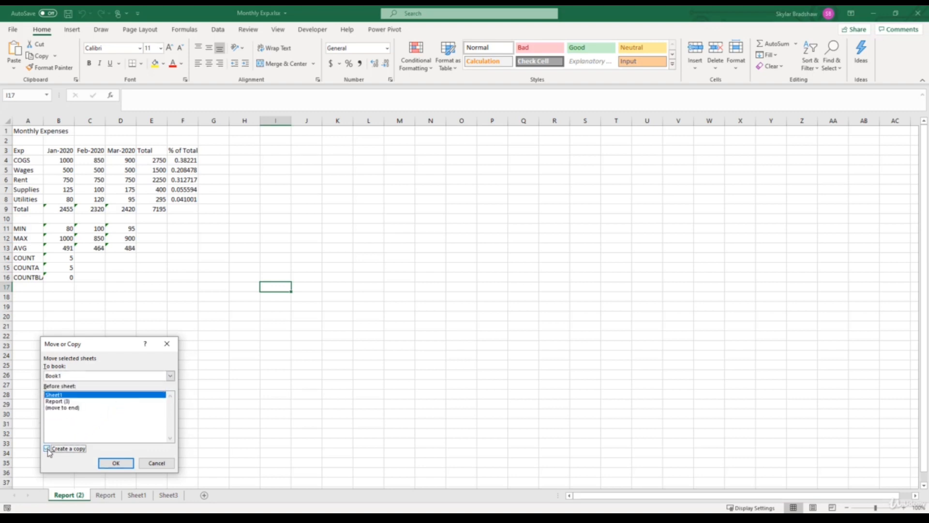
{"action": "left_click", "coordinate": [63, 408]}
{"action": "left_click", "coordinate": [114, 463]}
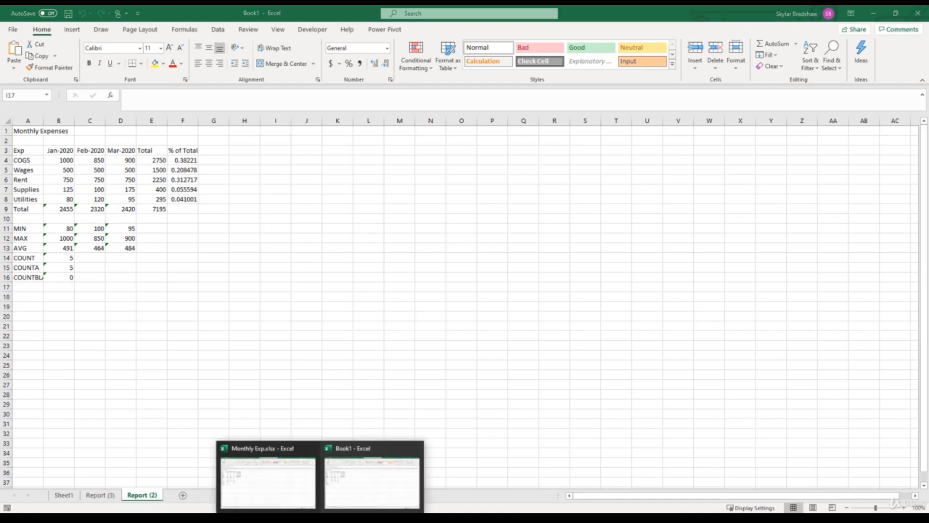
{"action": "left_click", "coordinate": [289, 494]}
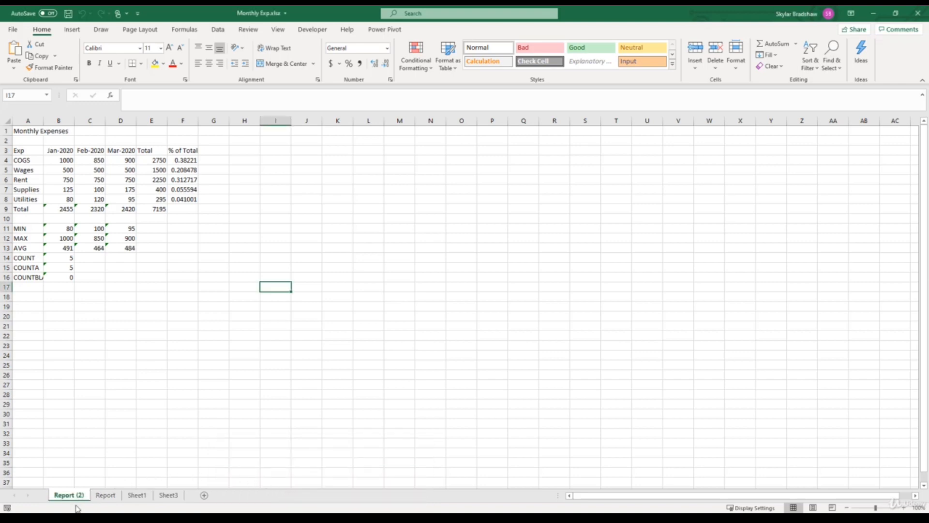